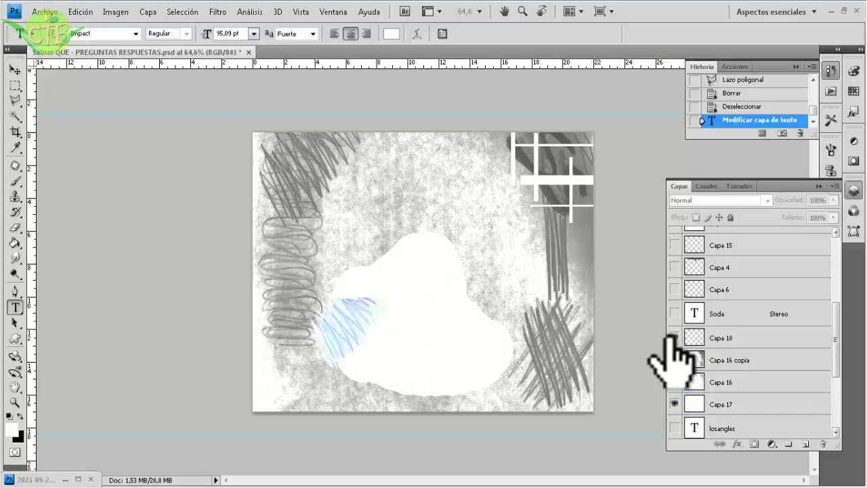
Duplicate the blue scribble layer Capa 18 and hue-shift the copy to warm colours
{"action": "left_click", "coordinate": [674, 314]}
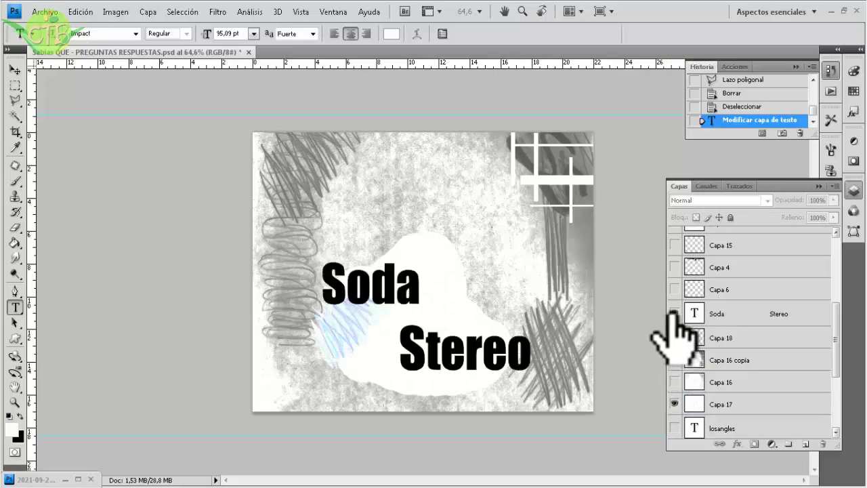
{"action": "left_click_drag", "start_coordinate": [689, 337], "coordinate": [806, 444]}
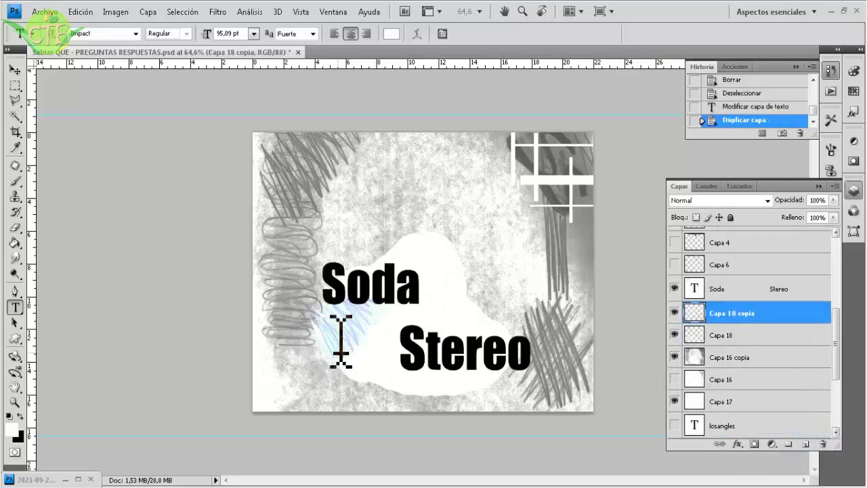
{"action": "key", "text": "ctrl+u"}
{"action": "mouse_move", "coordinate": [108, 222]}
{"action": "left_mouse_down"}
{"action": "mouse_move", "coordinate": [125, 229]}
{"action": "mouse_move", "coordinate": [77, 231]}
{"action": "left_mouse_up"}
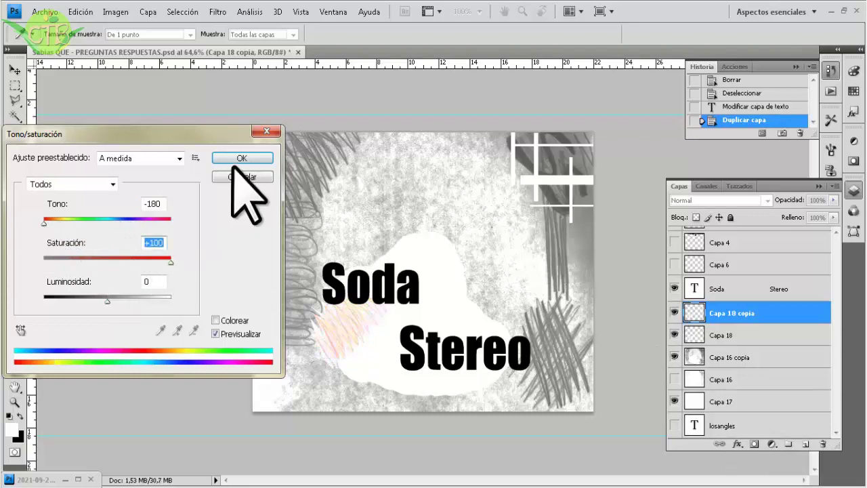
{"action": "key", "text": "Return"}
Clear part of the recoloured scribbles and move them up near the word Soda
{"action": "left_click_drag", "start_coordinate": [467, 290], "coordinate": [454, 288]}
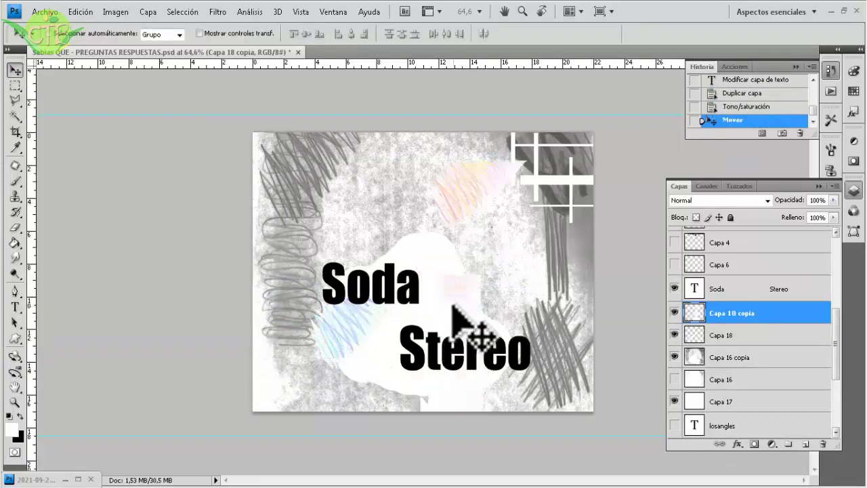
{"action": "key", "text": "m"}
{"action": "key", "text": "Delete"}
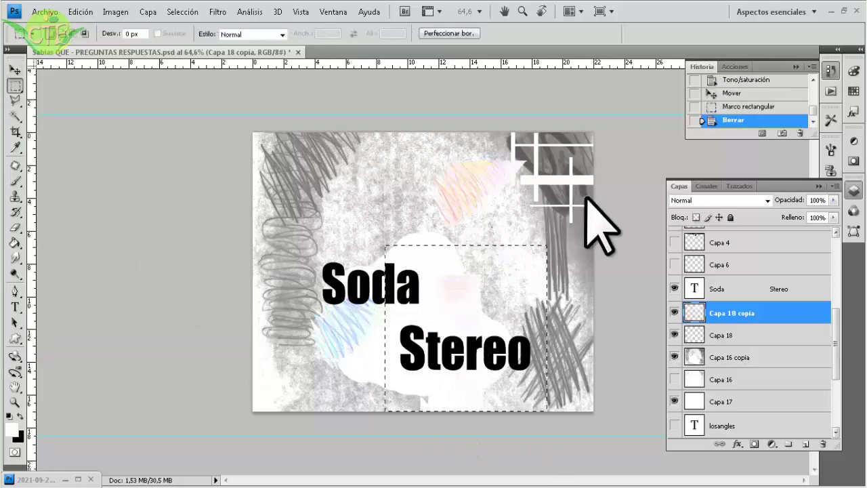
{"action": "key", "text": "ctrl+d"}
{"action": "key", "text": "v"}
{"action": "left_click_drag", "start_coordinate": [456, 187], "coordinate": [474, 126]}
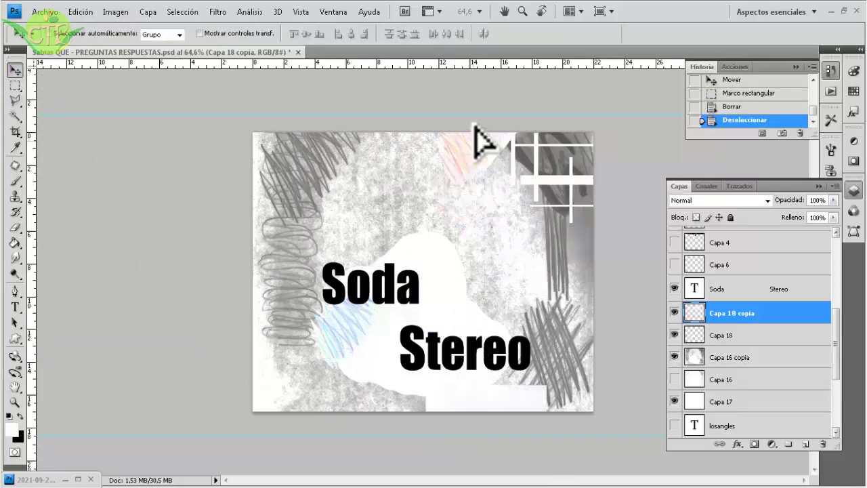
{"action": "left_click_drag", "start_coordinate": [433, 204], "coordinate": [413, 257]}
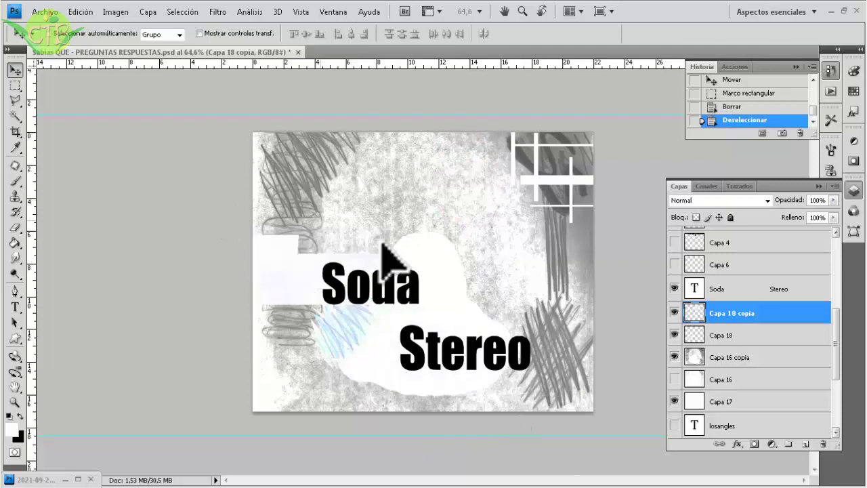
Select the copy's lower-right area and place the warm scribbles to the right of Soda
{"action": "key", "text": "m"}
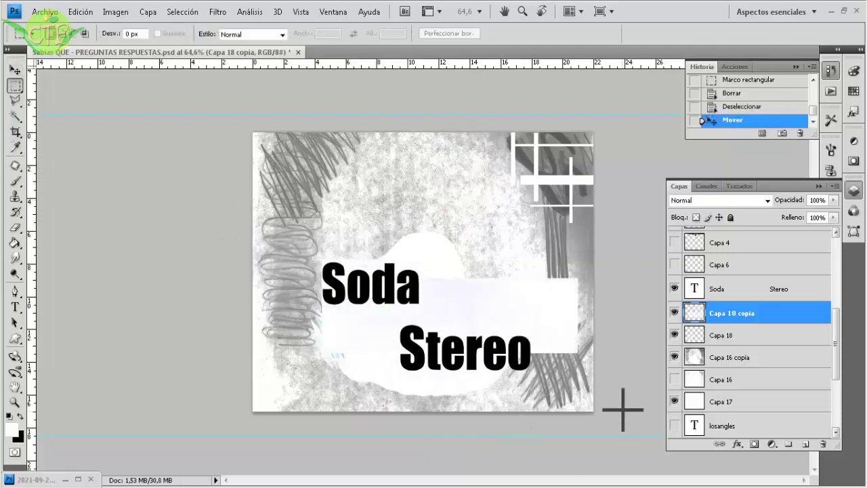
{"action": "left_click_drag", "start_coordinate": [302, 218], "coordinate": [611, 409]}
{"action": "left_click", "coordinate": [14, 69]}
{"action": "key", "text": "ctrl+d"}
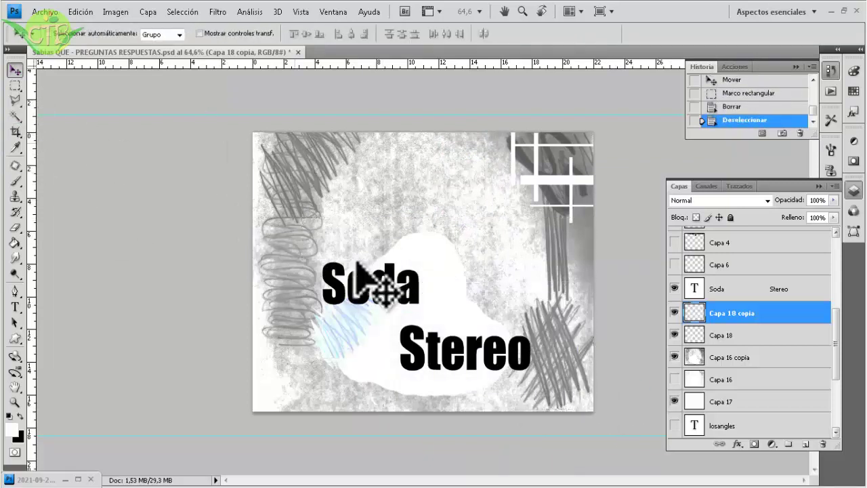
{"action": "left_click_drag", "start_coordinate": [428, 325], "coordinate": [445, 319]}
Cut a zigzag edge into the warm scribbles with a Polygonal Lasso selection
{"action": "scroll", "coordinate": [526, 305], "scroll_direction": "up", "scroll_amount": 2}
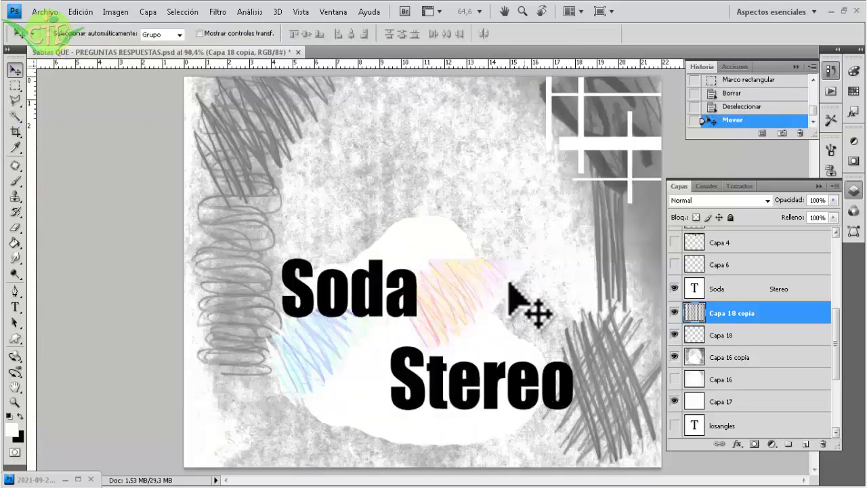
{"action": "scroll", "coordinate": [526, 306], "scroll_direction": "up", "scroll_amount": 3}
{"action": "key", "text": "l"}
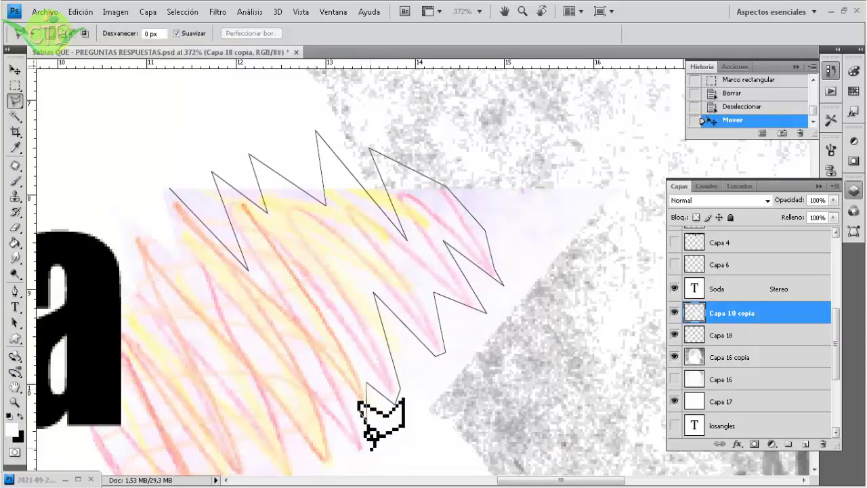
{"action": "scroll", "coordinate": [366, 406], "scroll_direction": "down", "scroll_amount": 2}
{"action": "left_click", "coordinate": [361, 369]}
{"action": "left_click", "coordinate": [369, 397]}
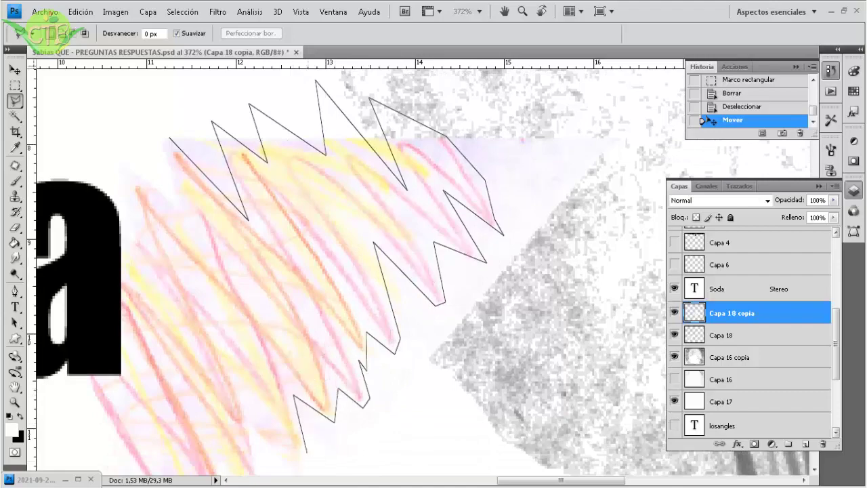
{"action": "left_click", "coordinate": [660, 237]}
{"action": "left_click", "coordinate": [635, 103]}
{"action": "left_click", "coordinate": [245, 87]}
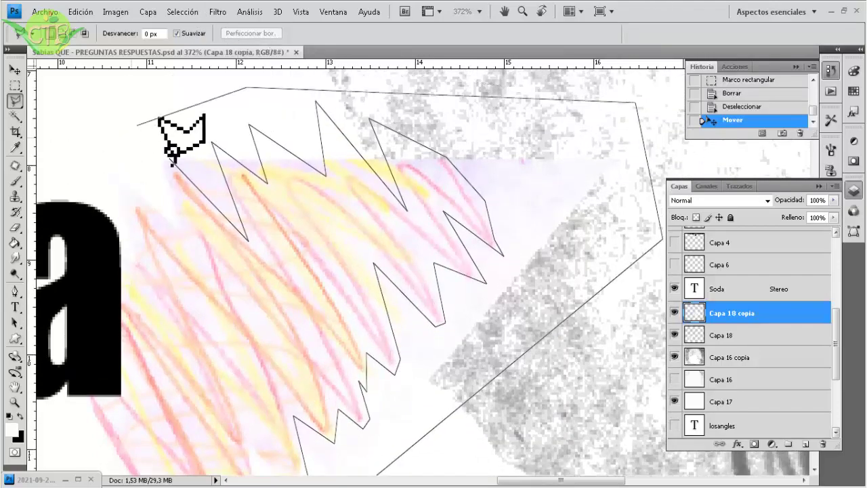
{"action": "double_click", "coordinate": [169, 158]}
{"action": "key", "text": "Delete"}
Deselect and scale the warm scribbles up to about 131.7%
{"action": "key", "text": "ctrl+0"}
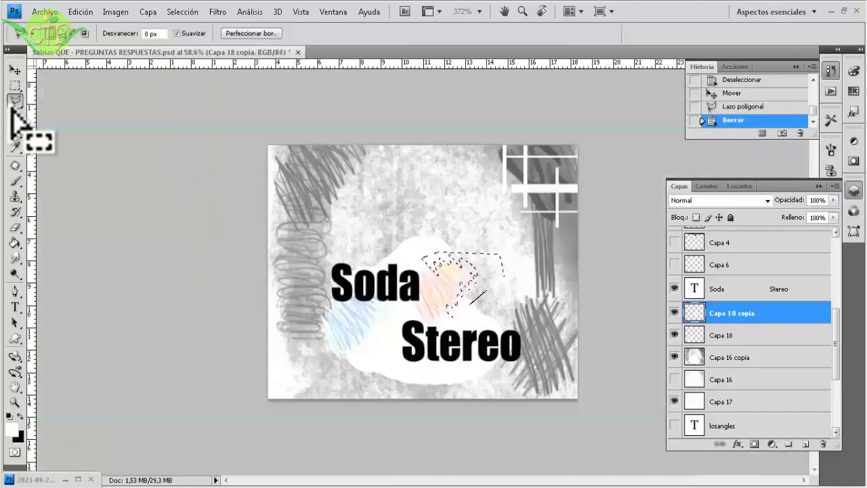
{"action": "left_click", "coordinate": [15, 116]}
{"action": "key", "text": "ctrl+d"}
{"action": "key", "text": "ctrl+t"}
{"action": "key", "text": "ctrl+plus"}
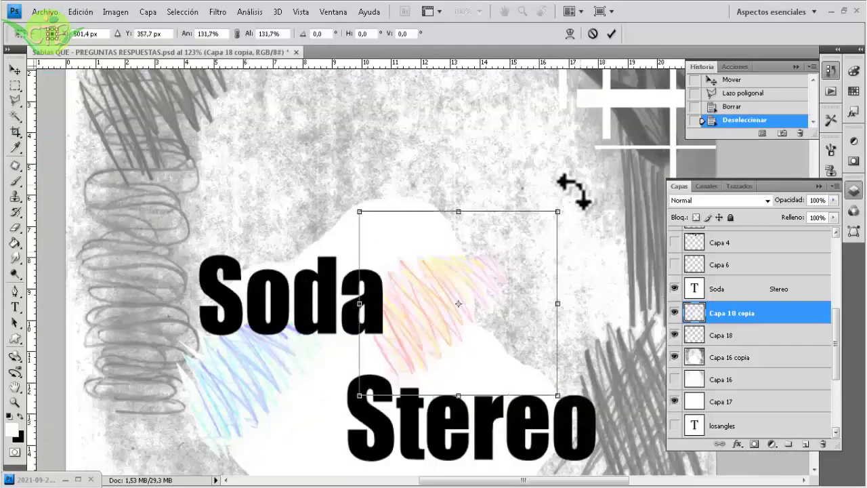
{"action": "double_click", "coordinate": [499, 251]}
{"action": "key", "text": "ctrl+0"}
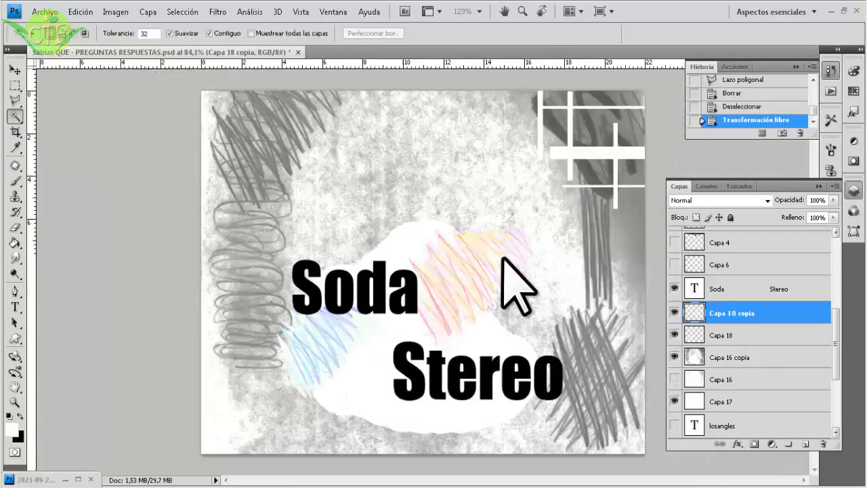
{"action": "key", "text": "ctrl+plus"}
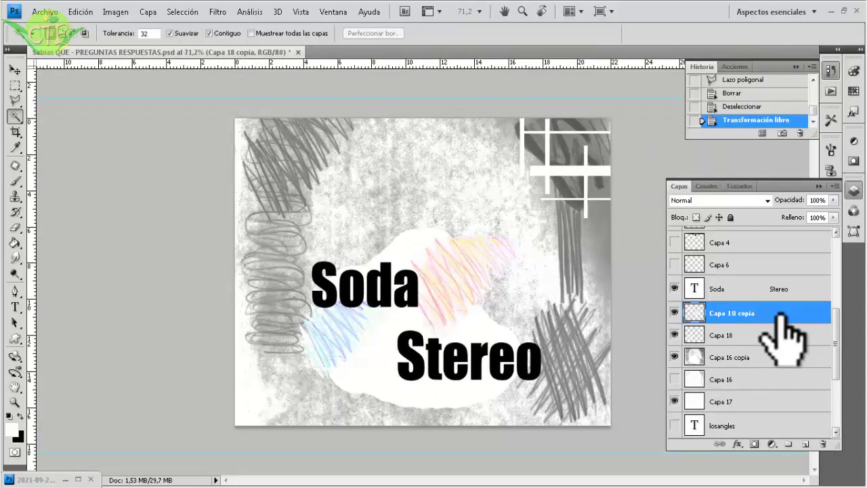
Set up the Brush on Capa 18 with a 24 px textured tip and pale lavender colour
{"action": "key", "text": "b"}
{"action": "left_click", "coordinate": [698, 335]}
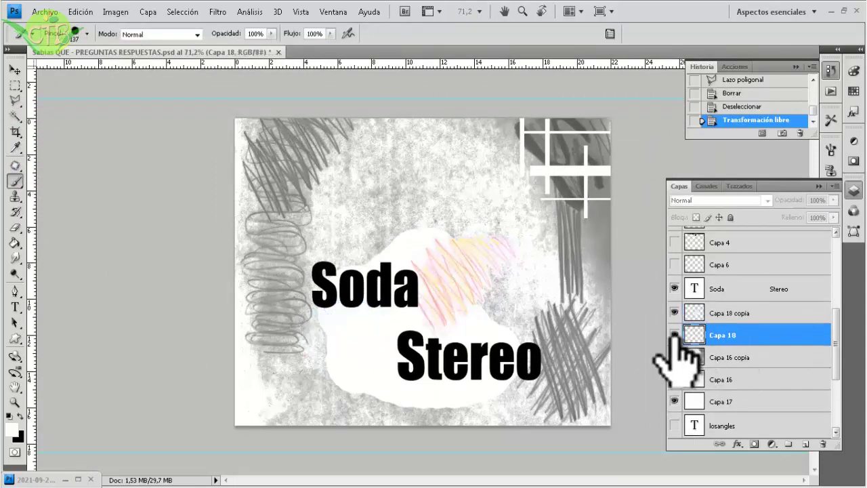
{"action": "right_click", "coordinate": [424, 286]}
{"action": "scroll", "coordinate": [473, 397], "scroll_direction": "down", "scroll_amount": 2}
{"action": "left_click", "coordinate": [520, 410]}
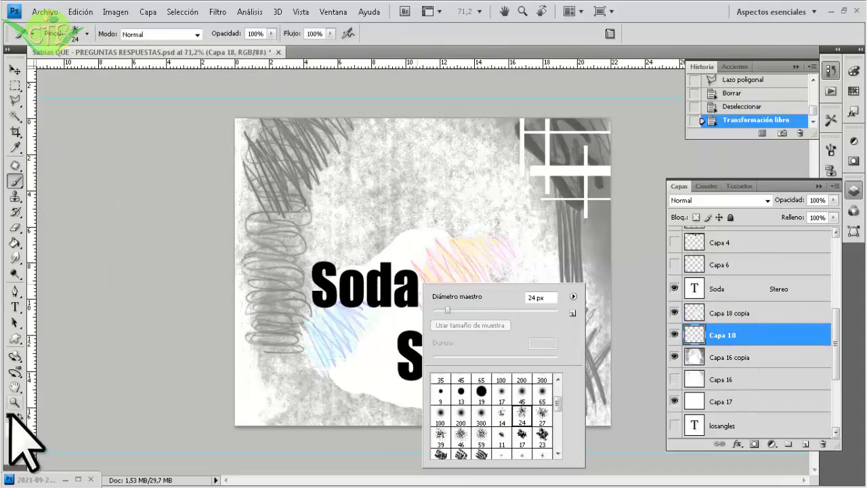
{"action": "left_click", "coordinate": [9, 415]}
{"action": "mouse_move", "coordinate": [667, 318]}
{"action": "left_mouse_down"}
{"action": "mouse_move", "coordinate": [667, 400]}
{"action": "mouse_move", "coordinate": [667, 311]}
{"action": "left_mouse_up"}
{"action": "left_click", "coordinate": [573, 259]}
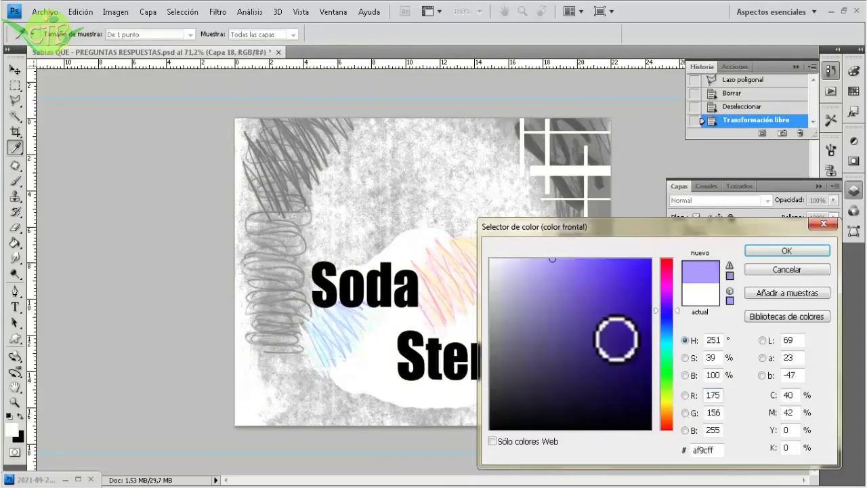
{"action": "left_click", "coordinate": [786, 250]}
Paint lavender strokes across the poster's bottom-left and top centre
{"action": "right_click", "coordinate": [434, 359]}
{"action": "mouse_move", "coordinate": [291, 406]}
{"action": "left_mouse_down"}
{"action": "mouse_move", "coordinate": [251, 396]}
{"action": "mouse_move", "coordinate": [312, 413]}
{"action": "mouse_move", "coordinate": [323, 372]}
{"action": "mouse_move", "coordinate": [348, 397]}
{"action": "left_mouse_up"}
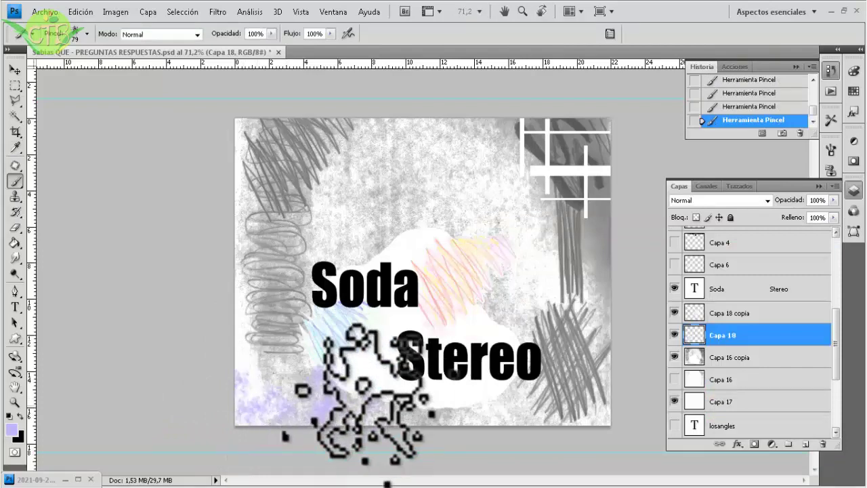
{"action": "left_click", "coordinate": [724, 107]}
{"action": "left_click", "coordinate": [738, 119]}
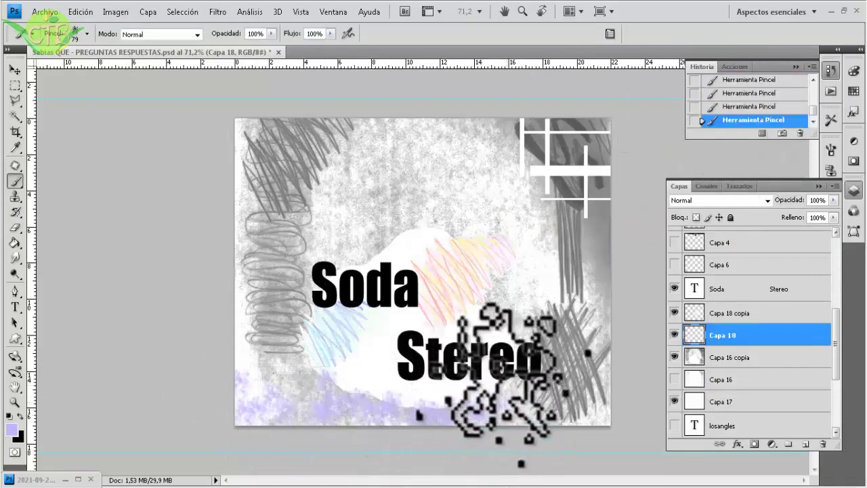
{"action": "mouse_move", "coordinate": [502, 269]}
{"action": "left_mouse_down"}
{"action": "mouse_move", "coordinate": [461, 209]}
{"action": "mouse_move", "coordinate": [420, 223]}
{"action": "mouse_move", "coordinate": [440, 125]}
{"action": "mouse_move", "coordinate": [453, 111]}
{"action": "mouse_move", "coordinate": [474, 176]}
{"action": "mouse_move", "coordinate": [461, 196]}
{"action": "mouse_move", "coordinate": [377, 124]}
{"action": "mouse_move", "coordinate": [450, 159]}
{"action": "mouse_move", "coordinate": [459, 194]}
{"action": "mouse_move", "coordinate": [440, 211]}
{"action": "left_mouse_up"}
Choose a pale yellow foreground colour and a textured brush tip
{"action": "left_click", "coordinate": [12, 430]}
{"action": "left_click", "coordinate": [667, 400]}
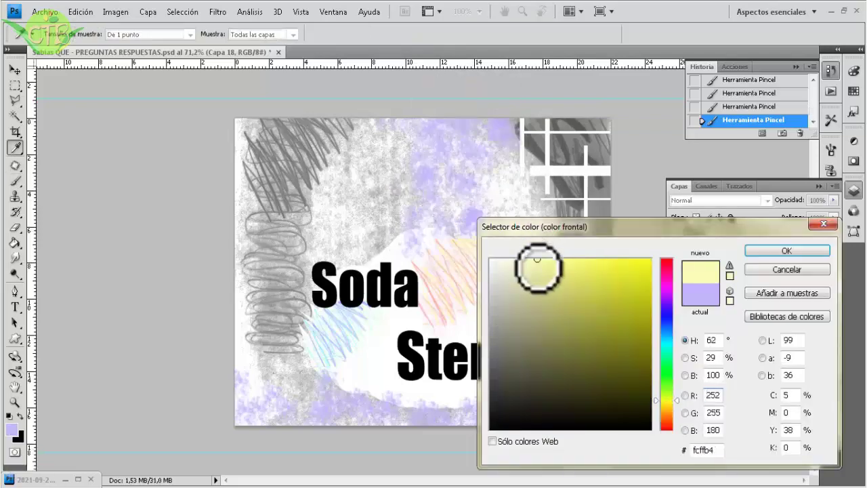
{"action": "left_click", "coordinate": [760, 254]}
{"action": "right_click", "coordinate": [447, 157]}
{"action": "scroll", "coordinate": [555, 325], "scroll_direction": "down", "scroll_amount": 1}
{"action": "double_click", "coordinate": [556, 348]}
{"action": "left_click", "coordinate": [450, 179]}
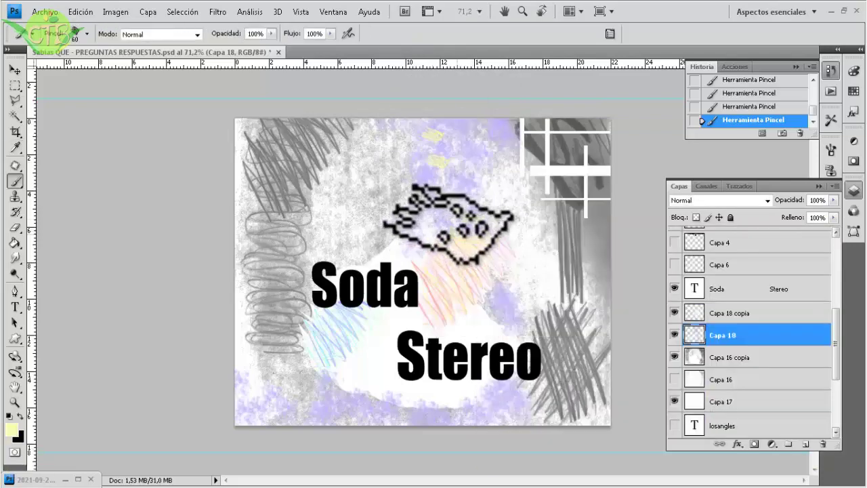
Paint pale yellow down the top centre and beneath Stereo, then switch to brighter yellow
{"action": "mouse_move", "coordinate": [448, 224]}
{"action": "left_mouse_down"}
{"action": "mouse_move", "coordinate": [430, 101]}
{"action": "mouse_move", "coordinate": [356, 120]}
{"action": "left_mouse_up"}
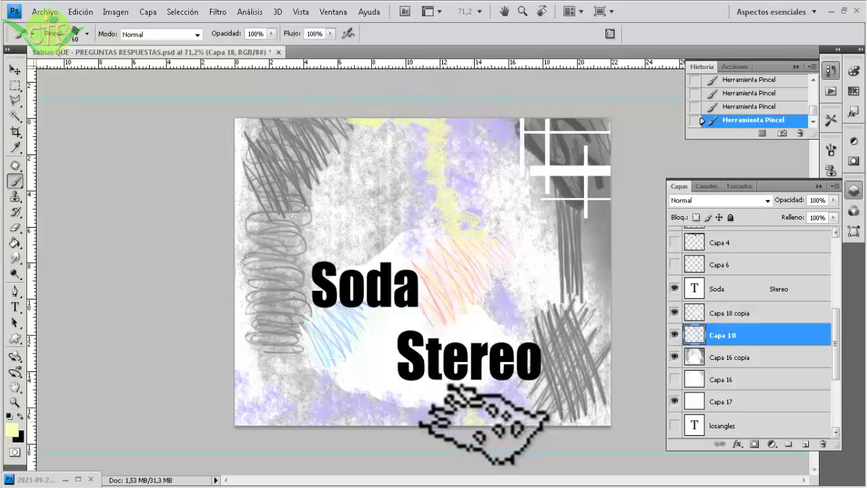
{"action": "mouse_move", "coordinate": [483, 425]}
{"action": "left_mouse_down"}
{"action": "mouse_move", "coordinate": [479, 389]}
{"action": "mouse_move", "coordinate": [499, 377]}
{"action": "mouse_move", "coordinate": [416, 378]}
{"action": "left_mouse_up"}
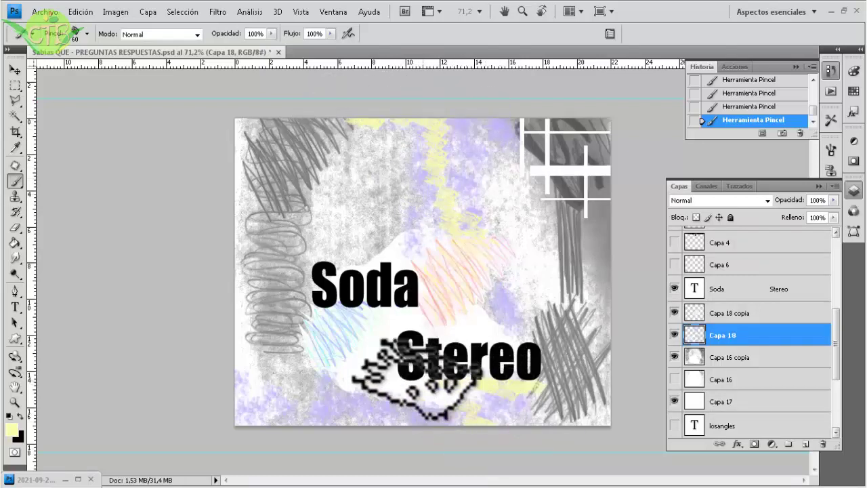
{"action": "left_click", "coordinate": [11, 429]}
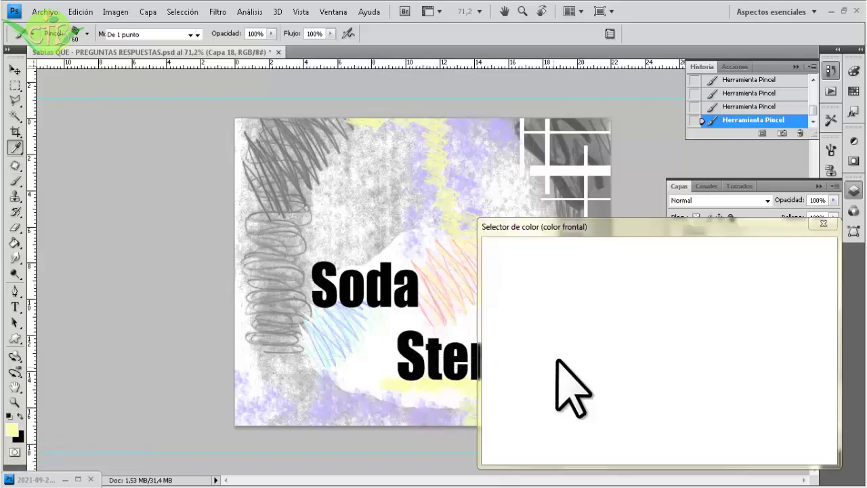
{"action": "left_click", "coordinate": [752, 252]}
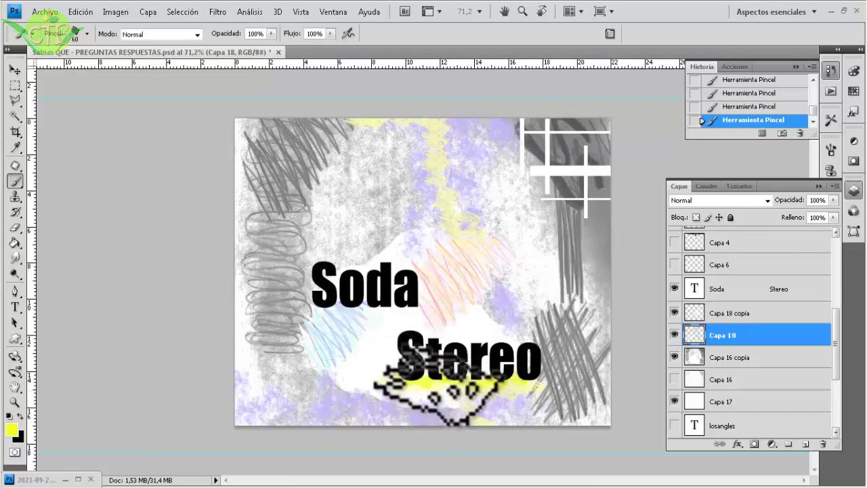
Paint cyan along the poster's bottom, left and top edges with a larger brush tip
{"action": "left_click", "coordinate": [11, 429]}
{"action": "left_click", "coordinate": [665, 345]}
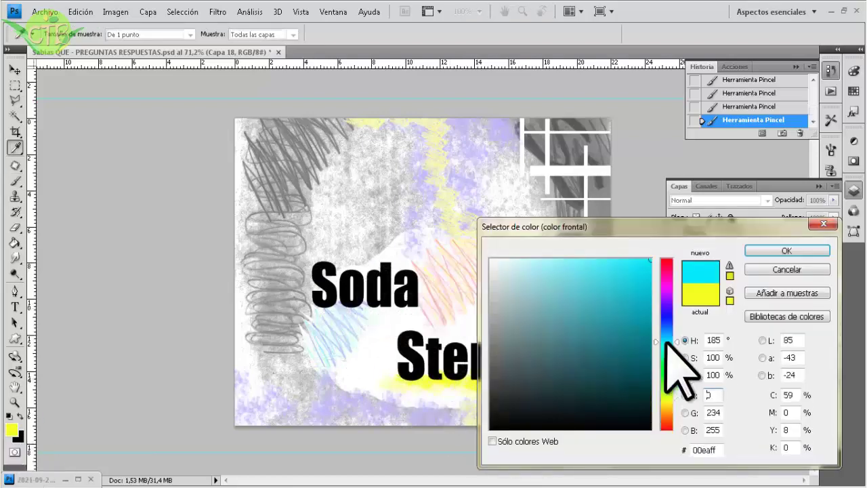
{"action": "left_click", "coordinate": [753, 251]}
{"action": "right_click", "coordinate": [474, 352]}
{"action": "left_click", "coordinate": [512, 411]}
{"action": "key", "text": "Return"}
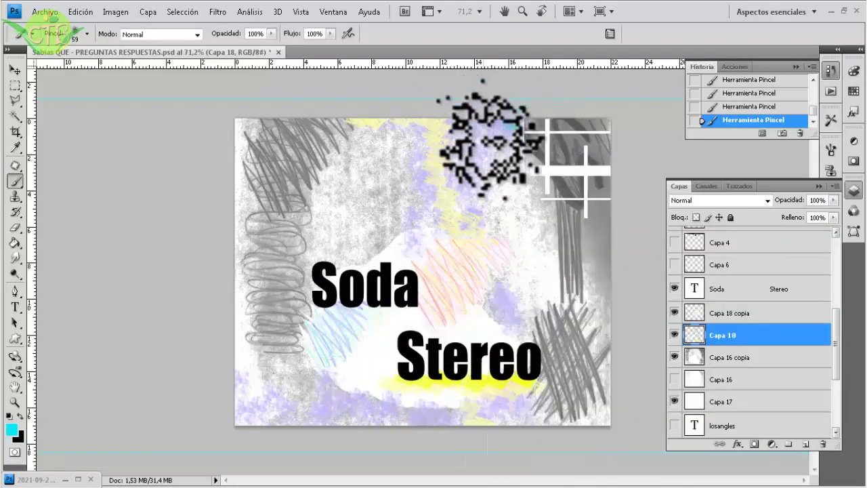
{"action": "mouse_move", "coordinate": [435, 440]}
{"action": "left_mouse_down"}
{"action": "mouse_move", "coordinate": [223, 410]}
{"action": "mouse_move", "coordinate": [545, 433]}
{"action": "mouse_move", "coordinate": [572, 420]}
{"action": "left_mouse_up"}
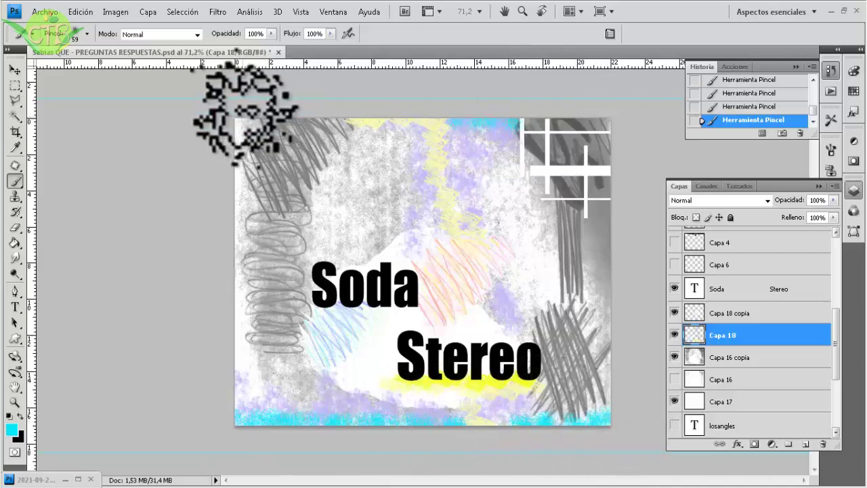
{"action": "left_click_drag", "start_coordinate": [242, 126], "coordinate": [241, 178]}
{"action": "left_click_drag", "start_coordinate": [624, 114], "coordinate": [597, 187]}
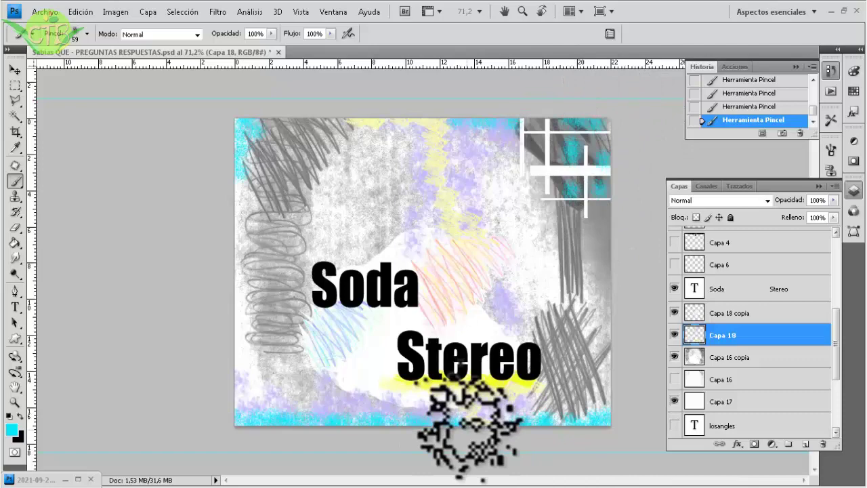
Paint magenta around the upper-right white grid and the left edge, then restore cyan
{"action": "left_click", "coordinate": [12, 428]}
{"action": "left_click", "coordinate": [665, 284]}
{"action": "left_click", "coordinate": [761, 251]}
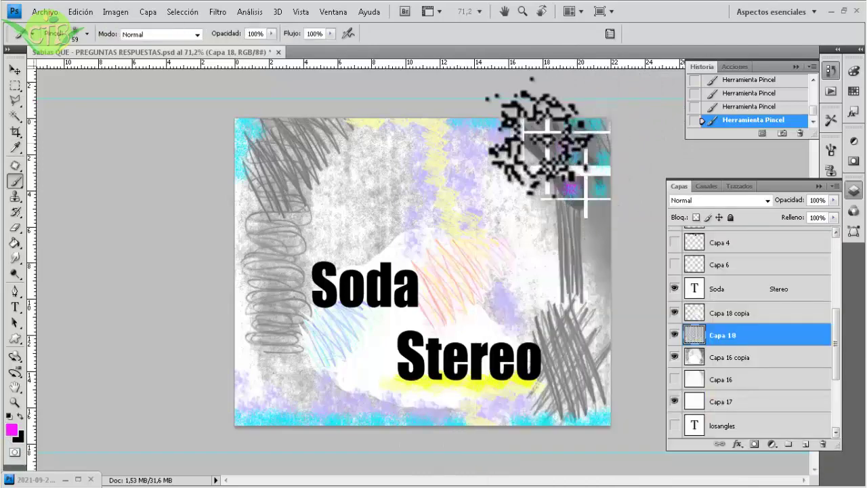
{"action": "mouse_move", "coordinate": [542, 136]}
{"action": "left_mouse_down"}
{"action": "mouse_move", "coordinate": [560, 126]}
{"action": "mouse_move", "coordinate": [600, 165]}
{"action": "left_mouse_up"}
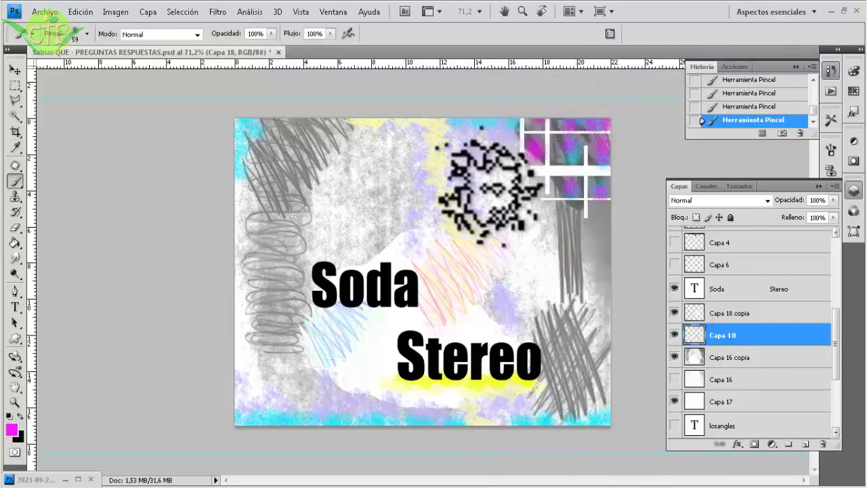
{"action": "left_click", "coordinate": [545, 155]}
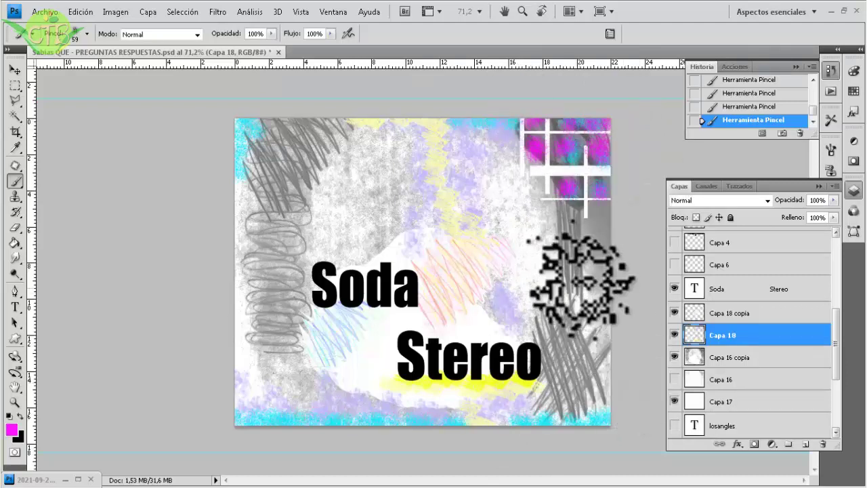
{"action": "left_click_drag", "start_coordinate": [236, 242], "coordinate": [241, 399]}
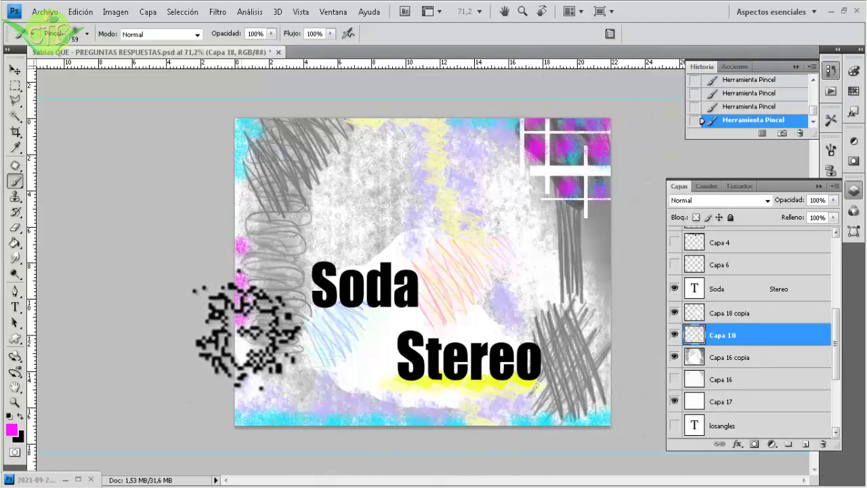
{"action": "left_click", "coordinate": [11, 429]}
{"action": "key", "text": "Return"}
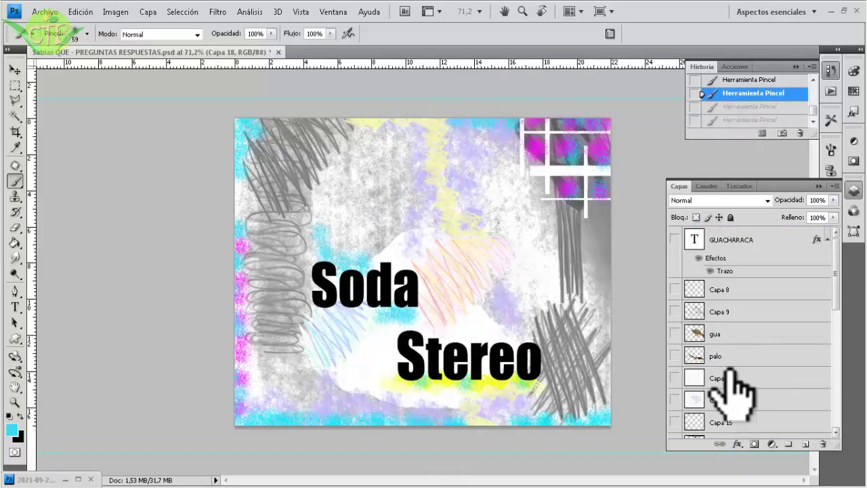
Open the Soda Stereo layer style and try a dark blue Trazo outline colour
{"action": "left_click", "coordinate": [811, 286]}
{"action": "double_click", "coordinate": [810, 285]}
{"action": "left_click", "coordinate": [515, 430]}
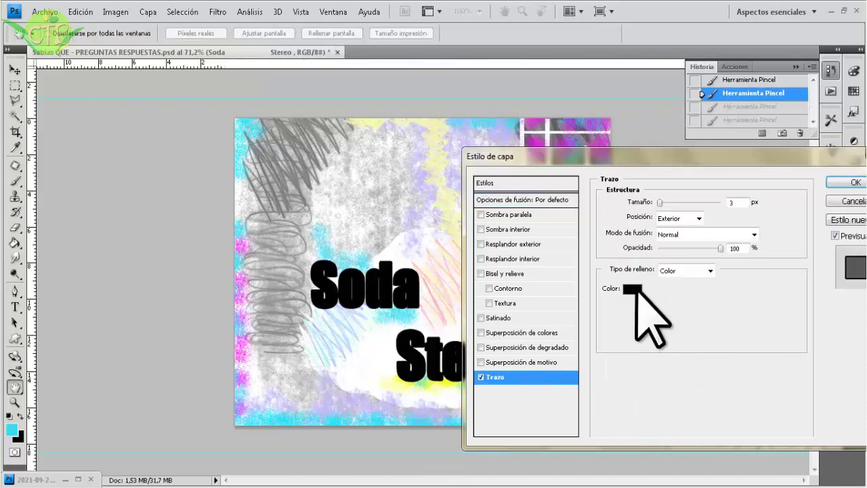
{"action": "left_click", "coordinate": [630, 289]}
{"action": "left_click", "coordinate": [648, 385]}
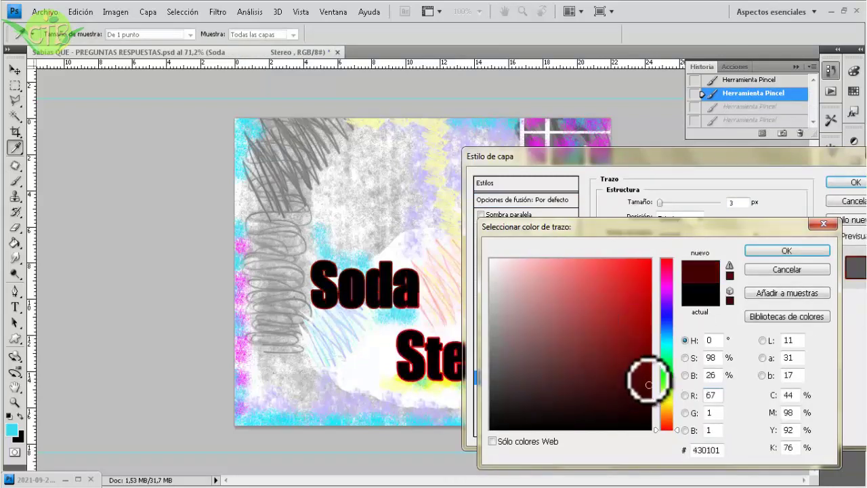
{"action": "left_click_drag", "start_coordinate": [664, 371], "coordinate": [667, 313]}
{"action": "left_click", "coordinate": [808, 249]}
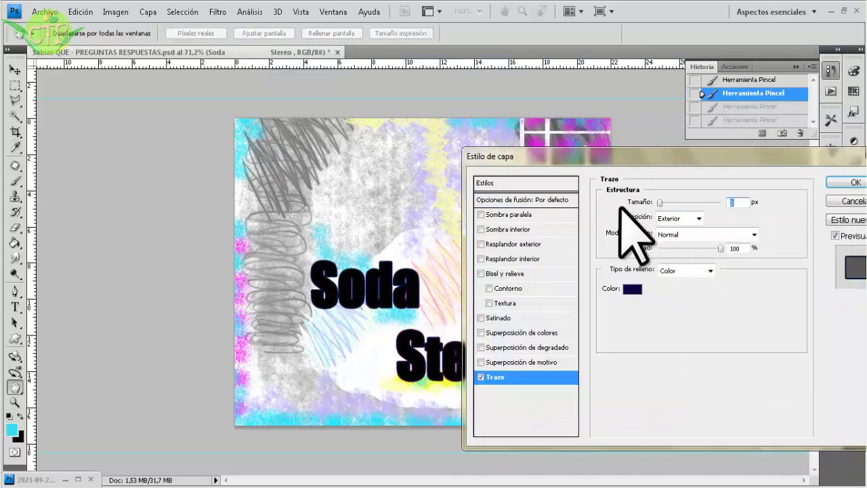
Enable Sombra paralela with a dark red shadow colour and apply the style
{"action": "left_click", "coordinate": [509, 214]}
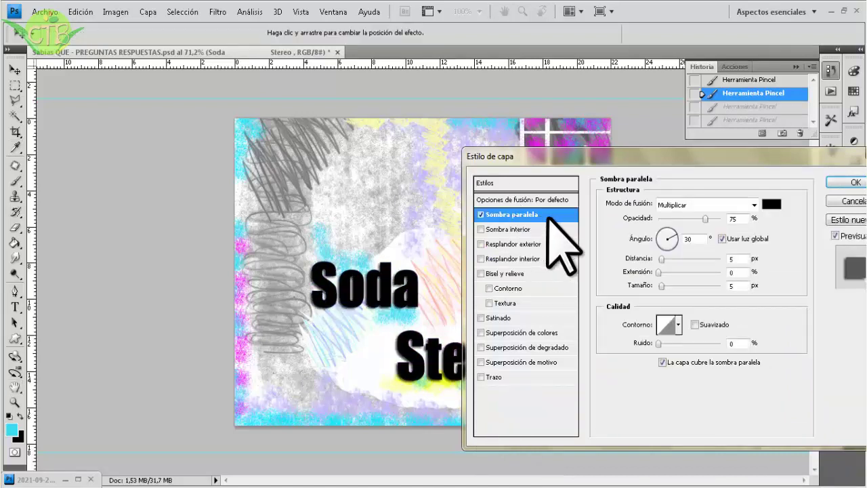
{"action": "left_click", "coordinate": [771, 204]}
{"action": "left_click", "coordinate": [622, 259]}
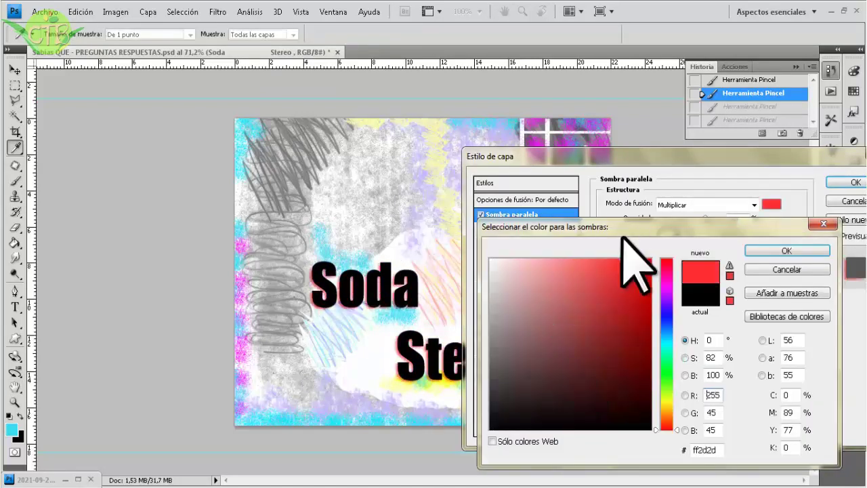
{"action": "left_click", "coordinate": [639, 326]}
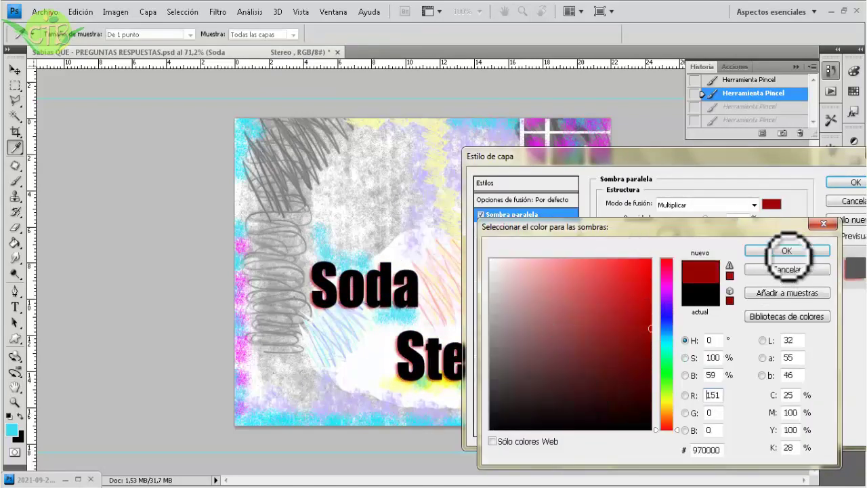
{"action": "left_click", "coordinate": [786, 251]}
{"action": "left_click", "coordinate": [854, 183]}
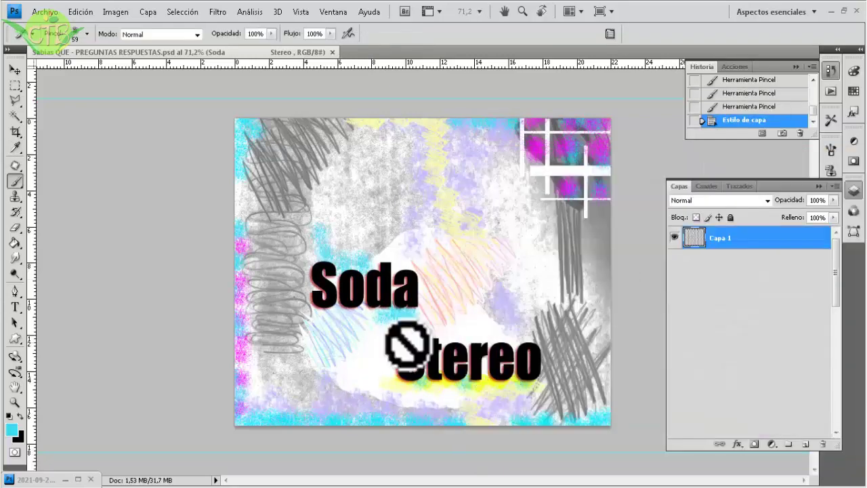
{"action": "left_click", "coordinate": [14, 70]}
{"action": "scroll", "coordinate": [751, 359], "scroll_direction": "down", "scroll_amount": 3}
{"action": "scroll", "coordinate": [749, 342], "scroll_direction": "up", "scroll_amount": 3}
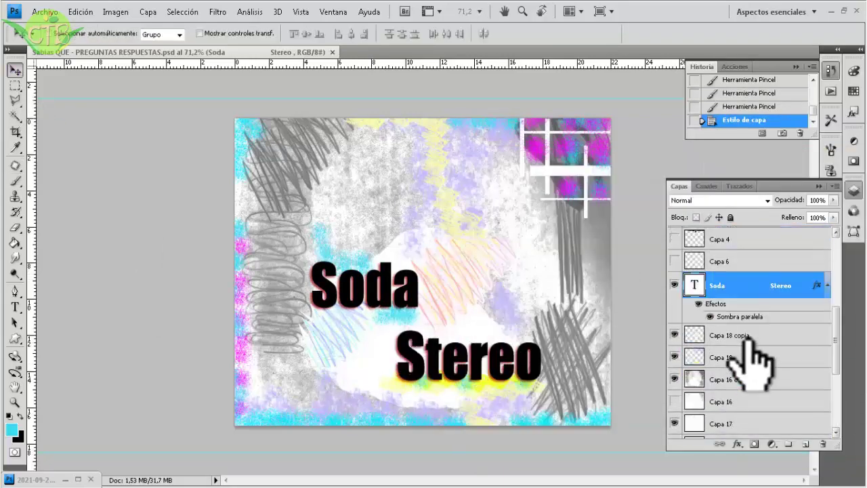
{"action": "mouse_move", "coordinate": [674, 286]}
{"action": "left_mouse_down"}
{"action": "mouse_move", "coordinate": [673, 381]}
{"action": "mouse_move", "coordinate": [692, 408]}
{"action": "left_mouse_up"}
{"action": "left_click", "coordinate": [673, 423]}
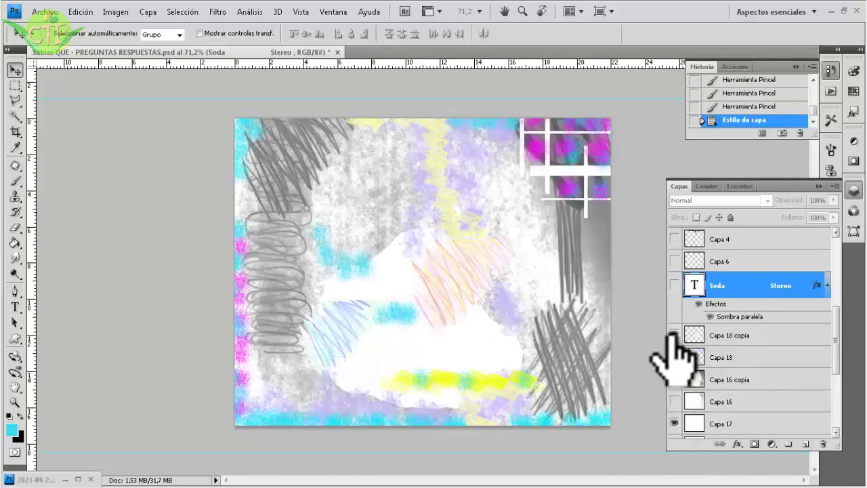
{"action": "left_click", "coordinate": [674, 285]}
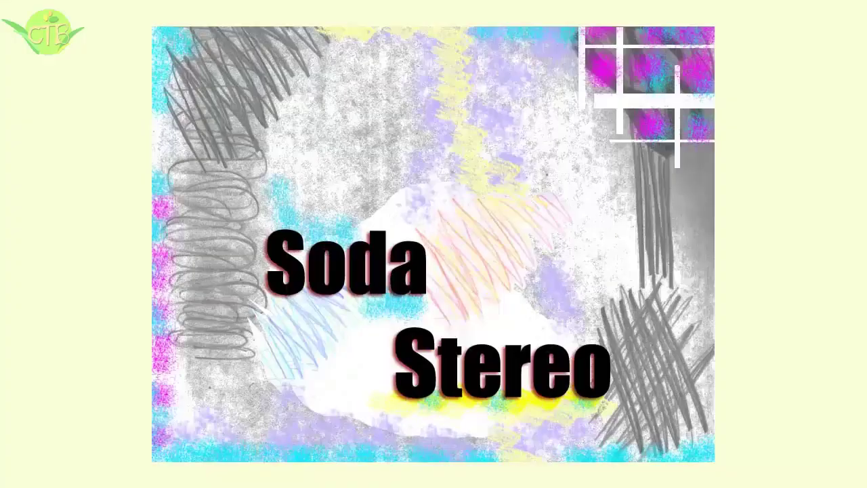